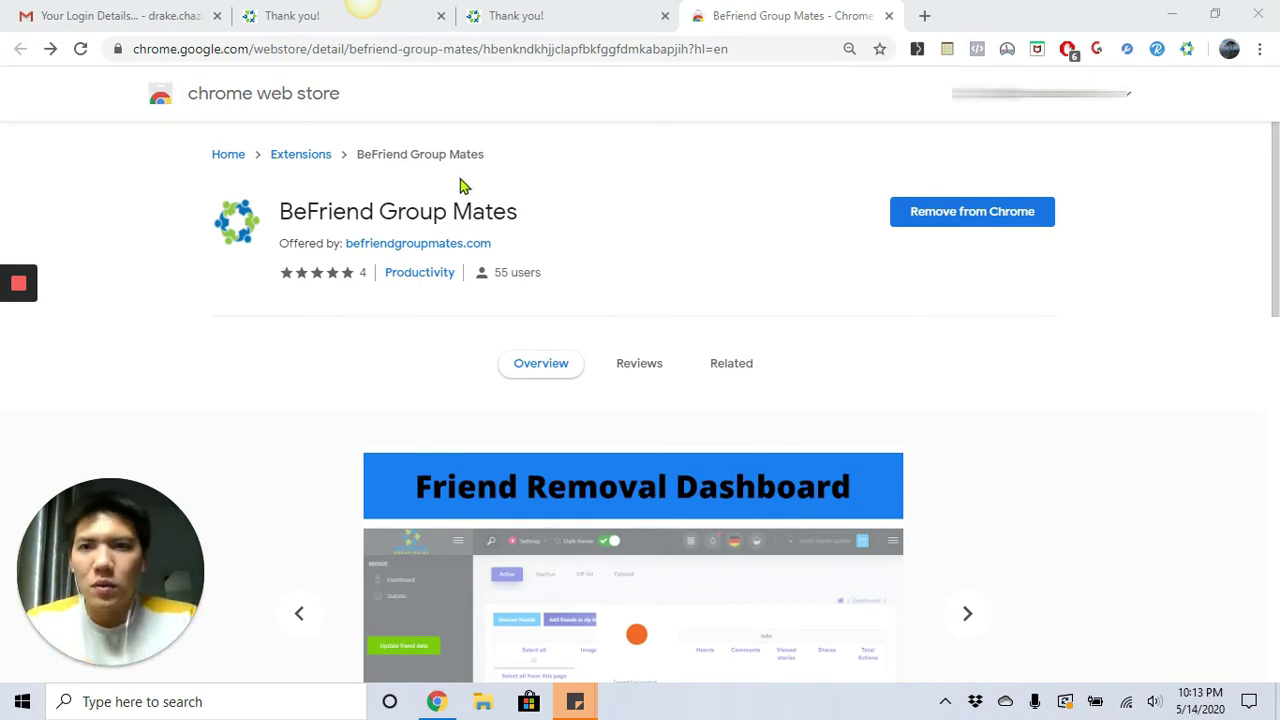
Step: Switch from the Web Store listing to the Gmail 'Your Login Details...' email
left_click(141, 9)
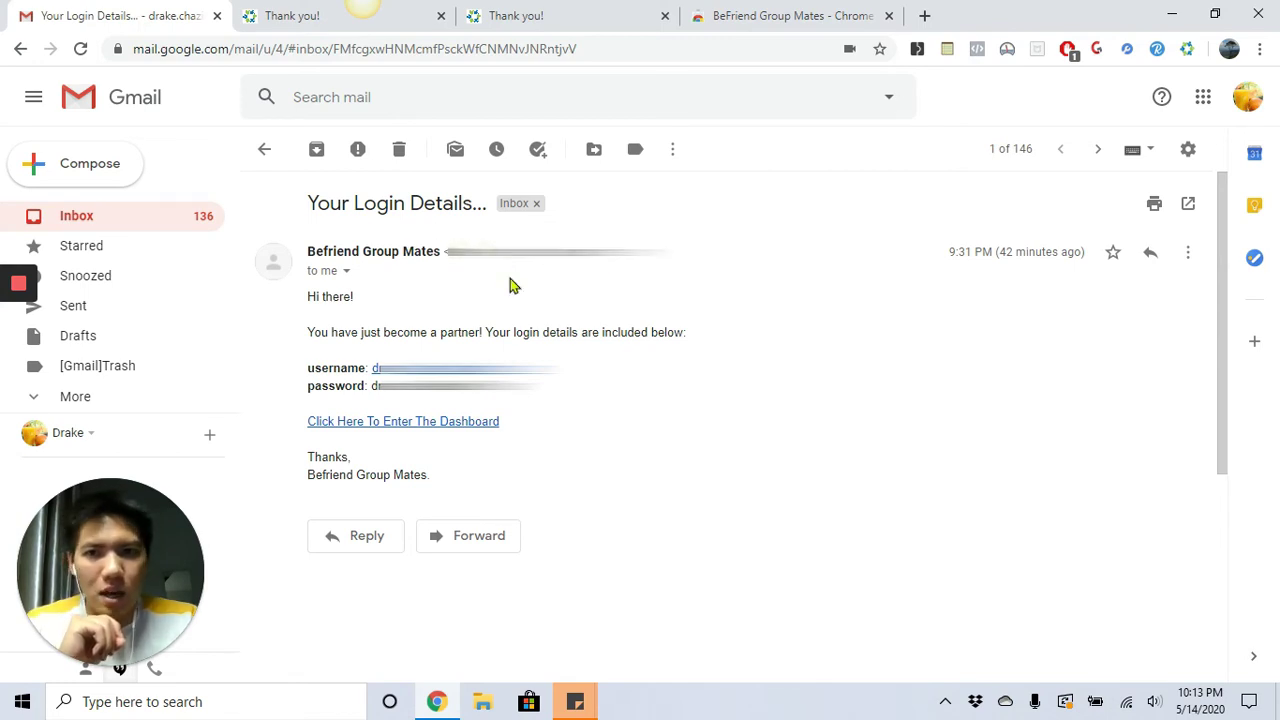
Step: Follow the email's 'Click Here To Enter The Dashboard' link to the Partners Panel sign-in page
left_click_drag(372, 330, 491, 331)
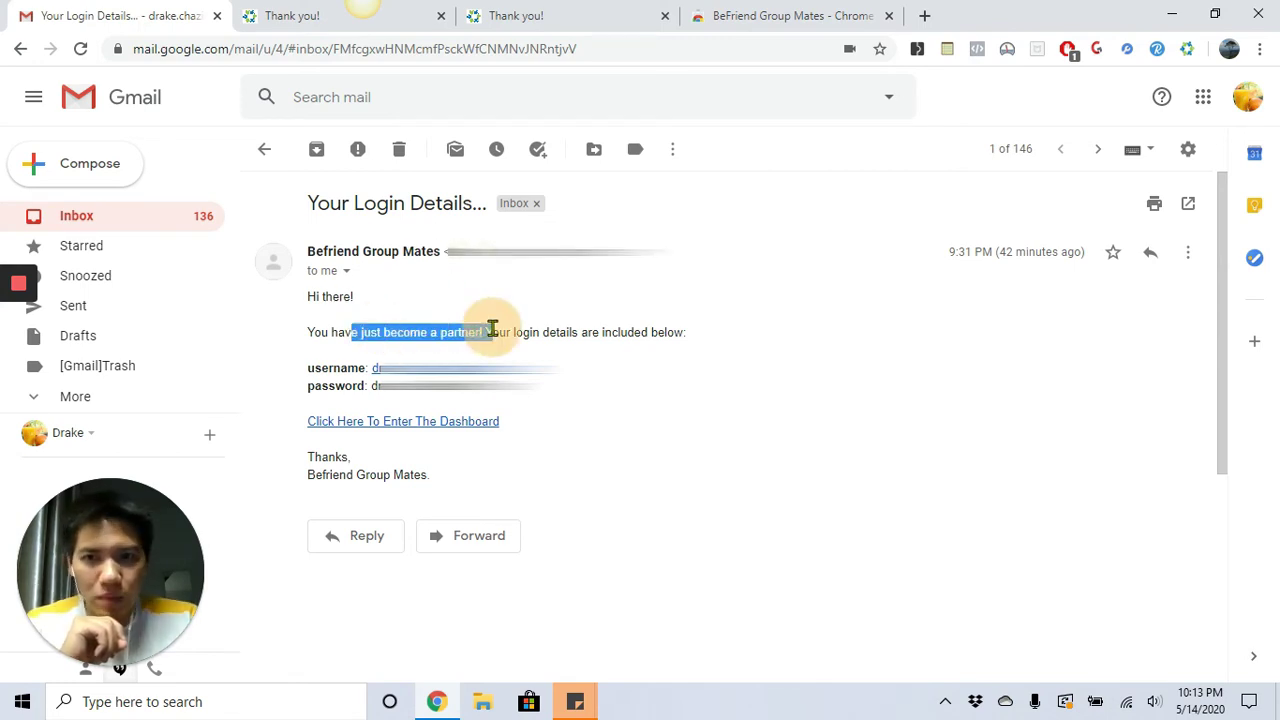
left_click(543, 334)
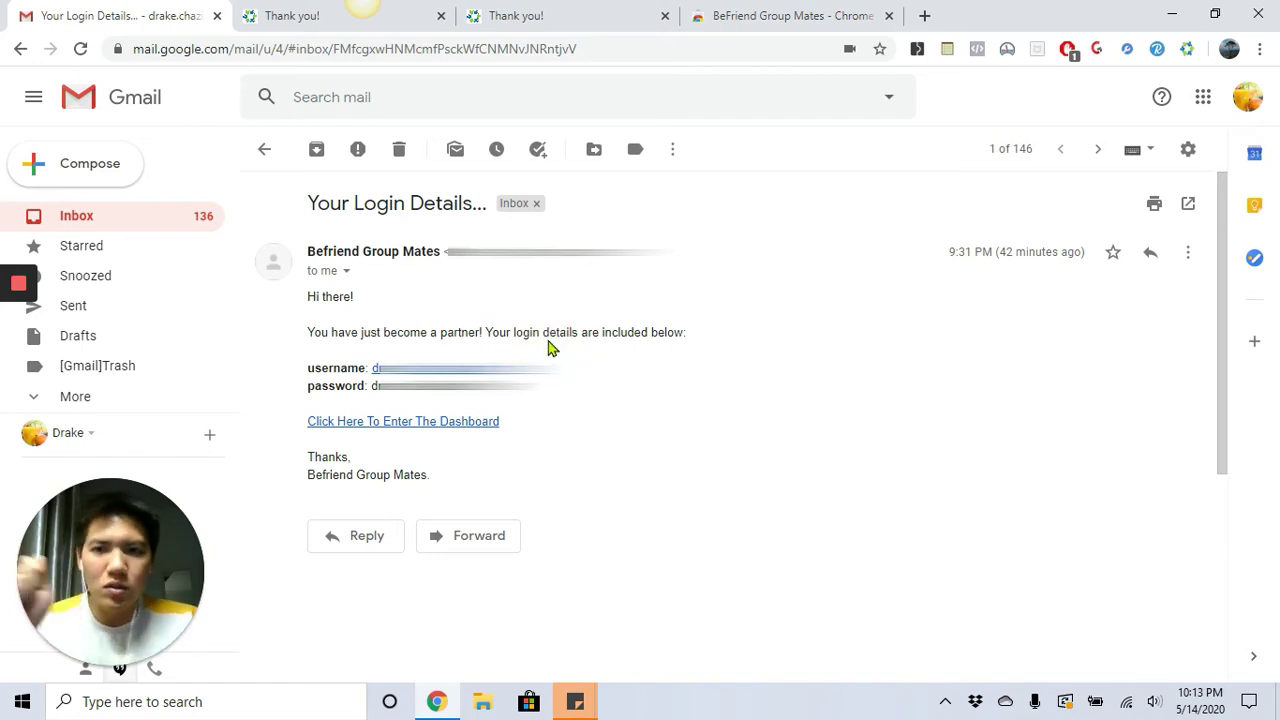
left_click(411, 428)
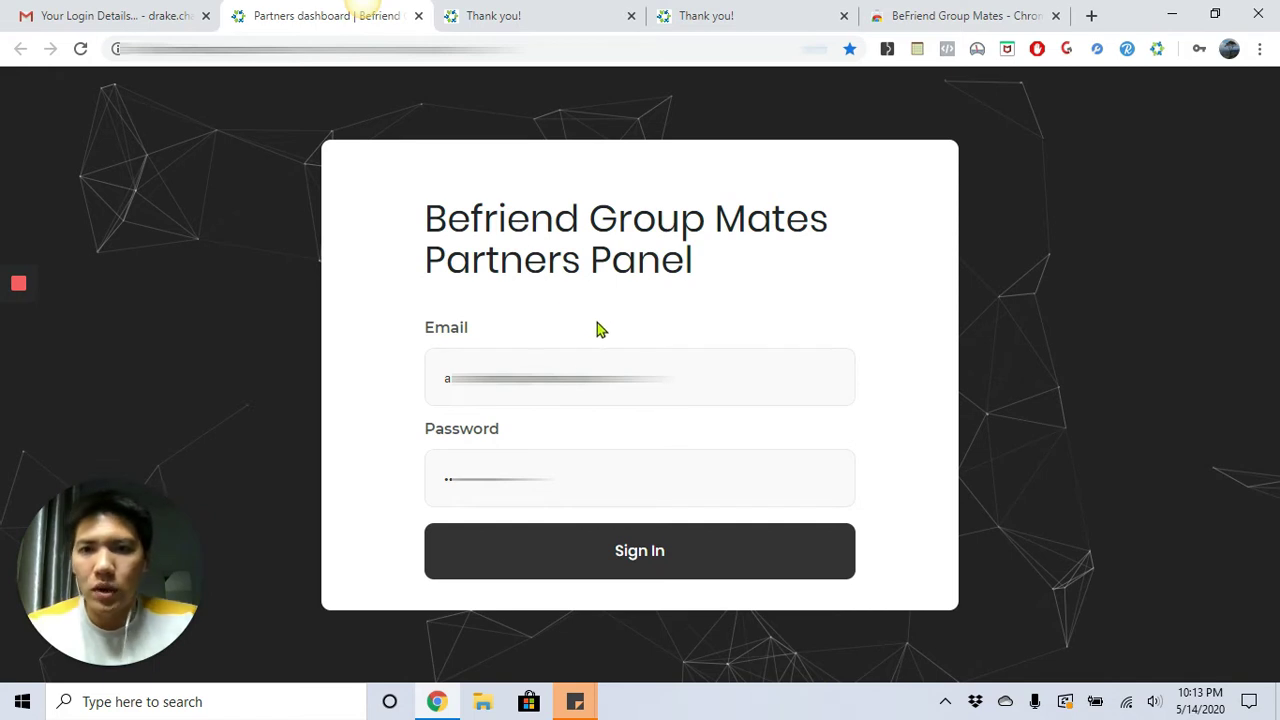
Step: Clear the sign-in Email field and paste in the partner username copied from the email
left_click(600, 372)
key("ctrl+a")
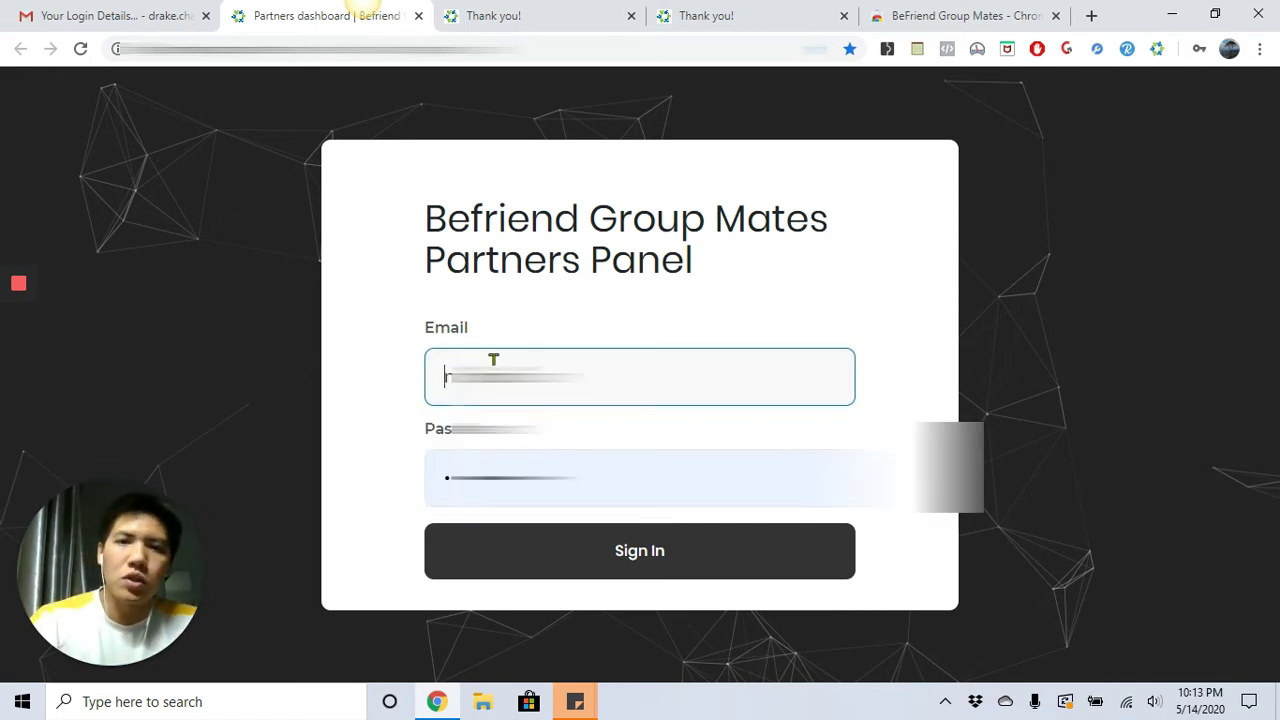
key("BackSpace")
left_click(140, 15)
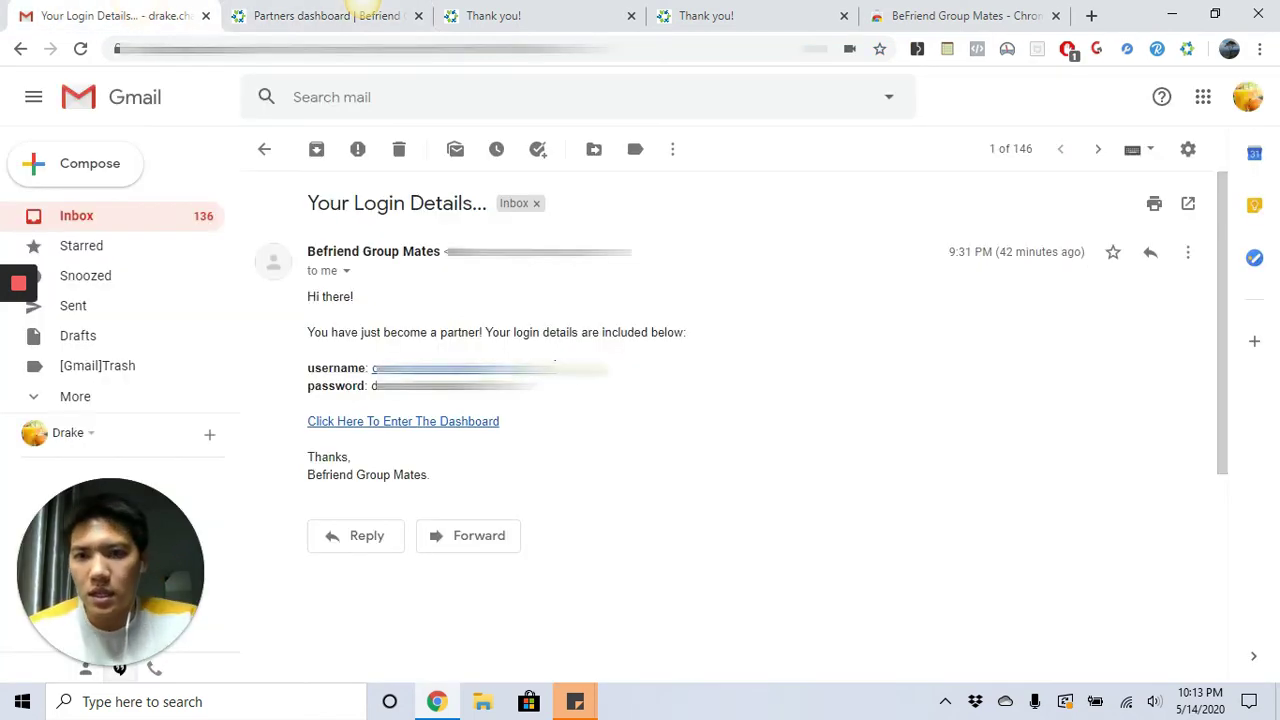
mouse_move(555, 368)
left_mouse_down()
mouse_move(366, 357)
mouse_move(371, 366)
left_mouse_up()
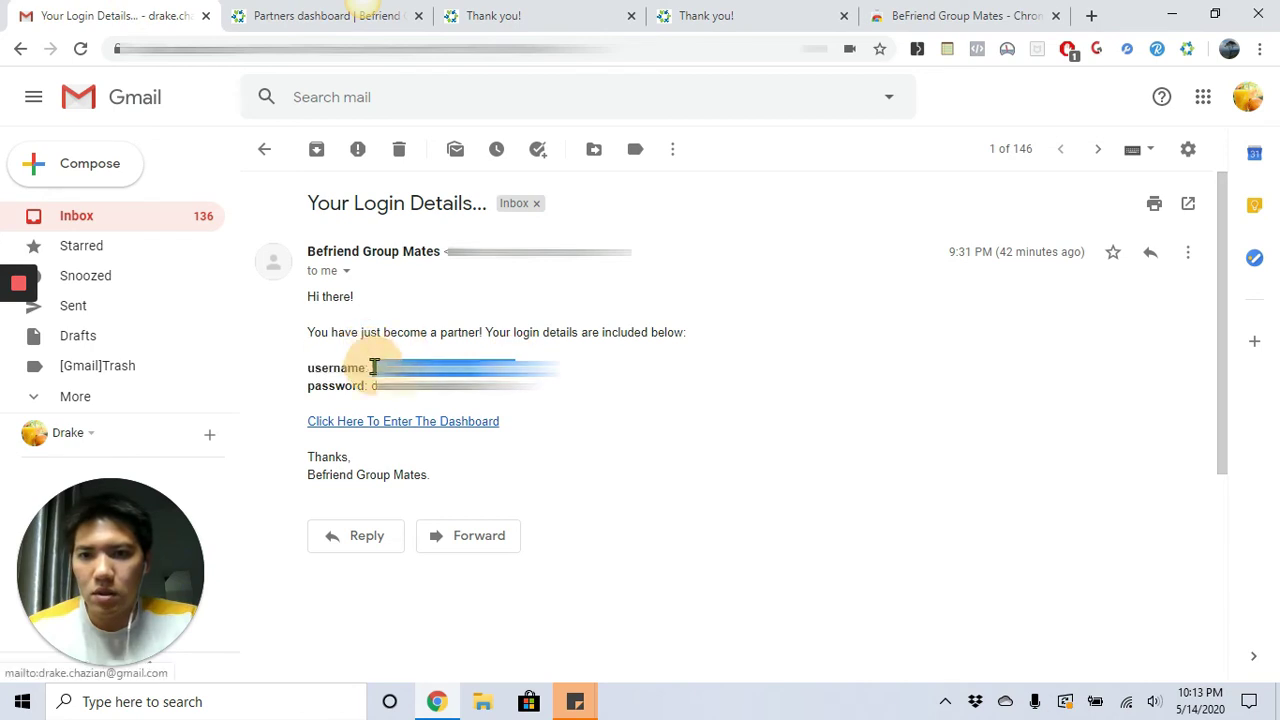
left_click_drag(523, 331, 313, 8)
mouse_move(529, 406)
left_mouse_down()
mouse_move(545, 370)
mouse_move(371, 385)
mouse_move(372, 369)
left_mouse_up()
left_click(520, 352)
left_click(298, 14)
left_click(500, 362)
key("ctrl+v")
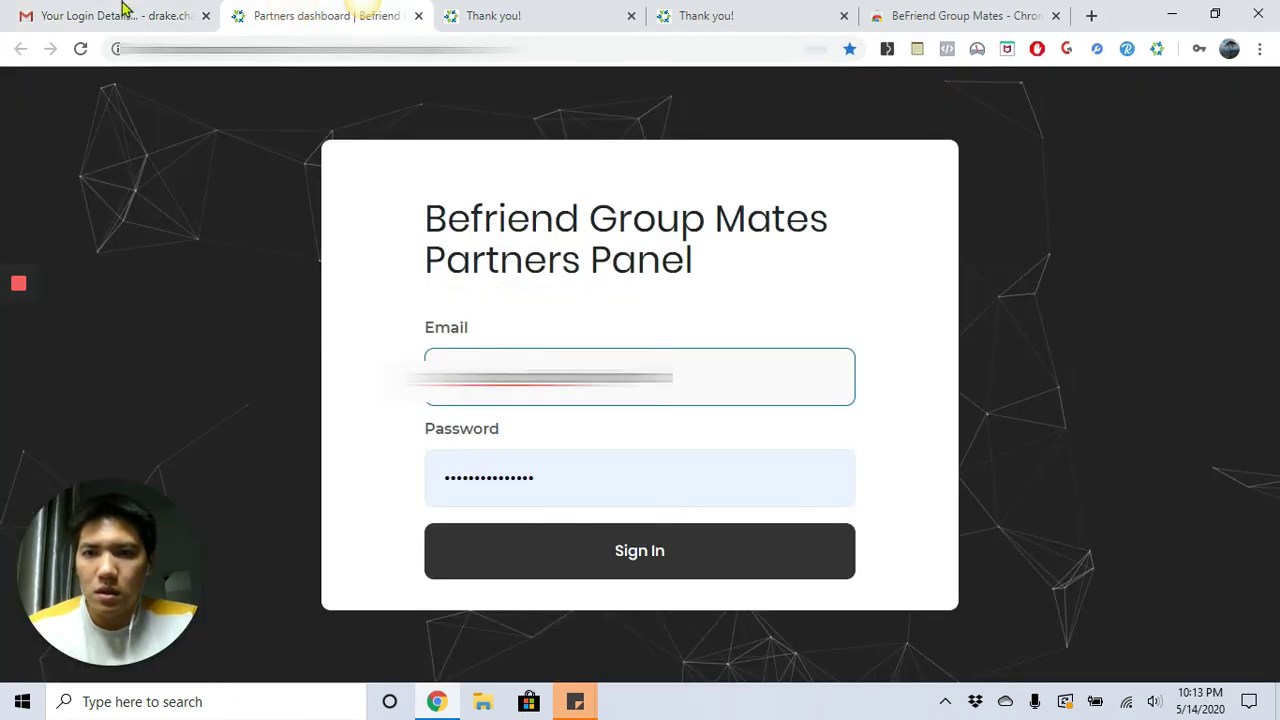
Step: Paste the emailed password into the Password field and sign in
left_click(120, 14)
mouse_move(545, 390)
left_mouse_down()
mouse_move(371, 374)
mouse_move(371, 385)
left_mouse_up()
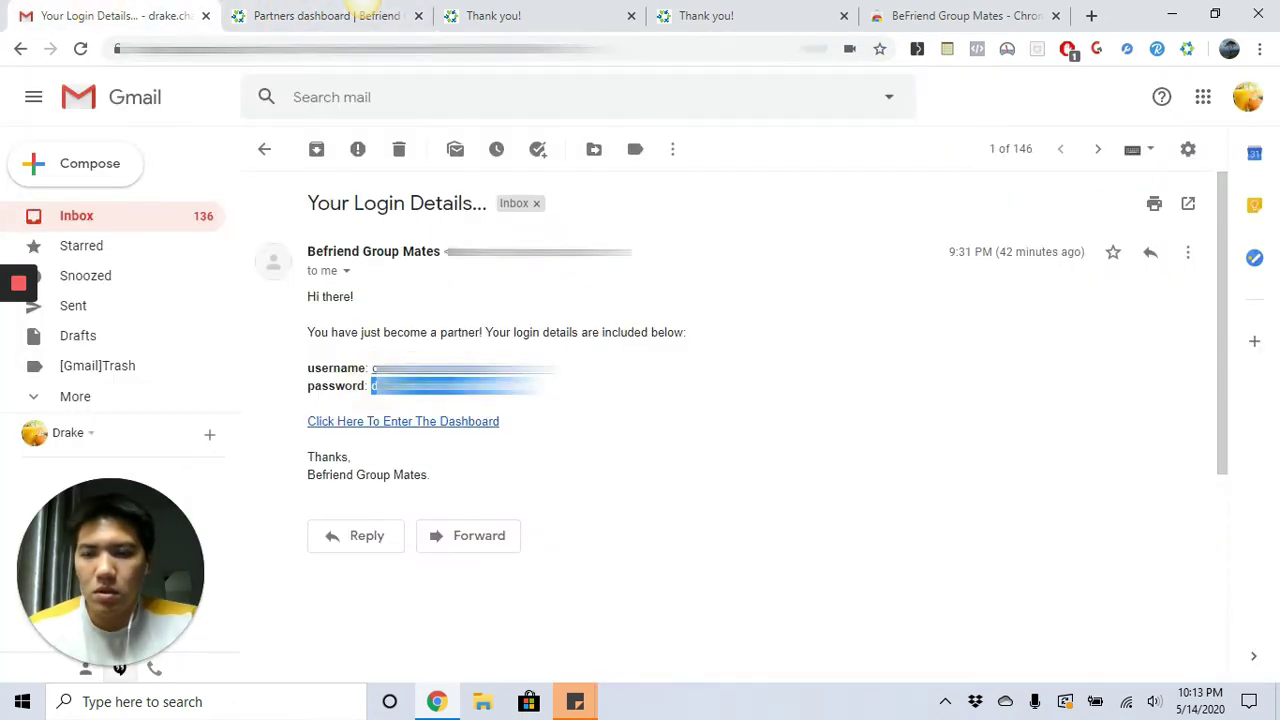
left_click(285, 17)
left_click_drag(551, 458, 363, 477)
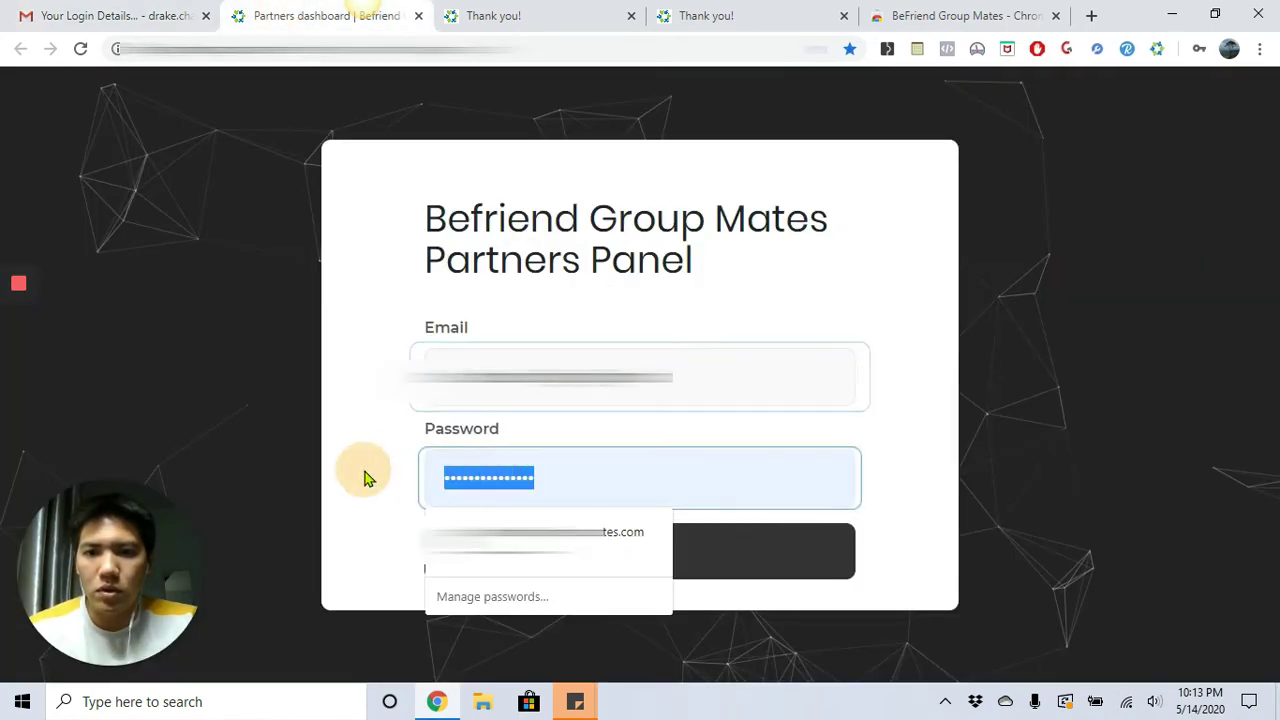
key("ctrl+v")
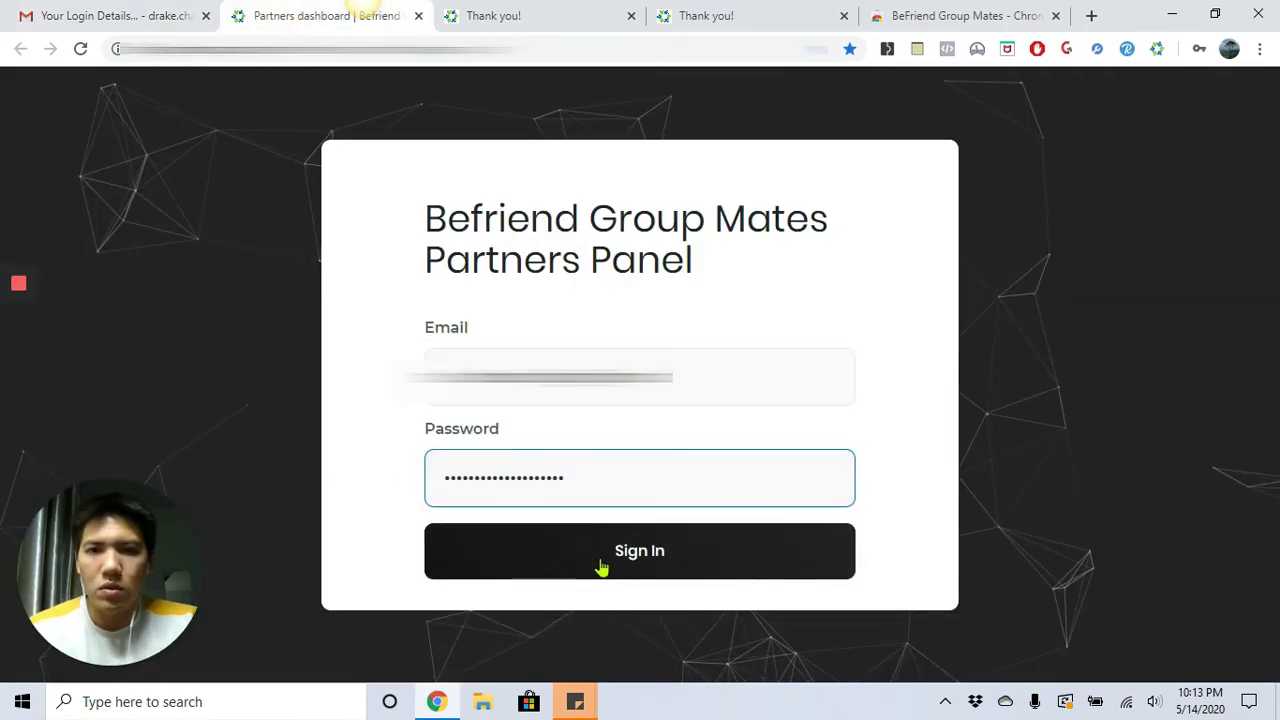
left_click(601, 567)
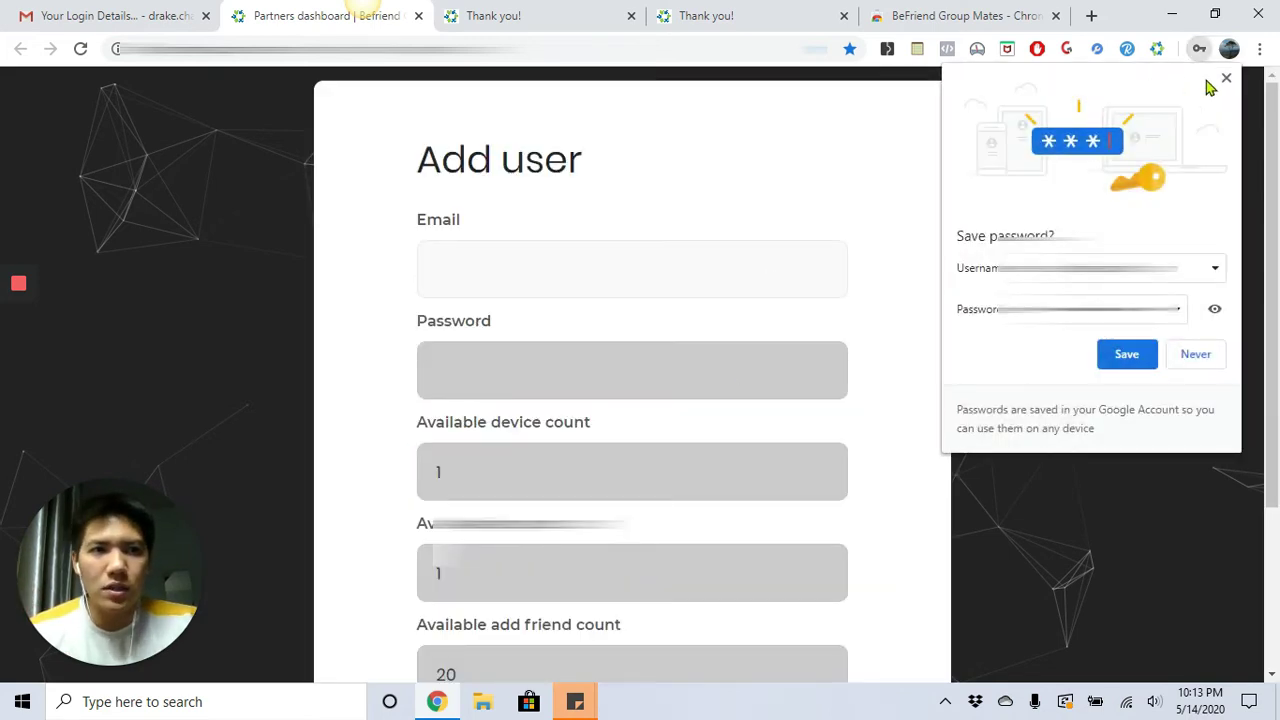
Step: Dismiss Chrome's save-password prompt on the Add user page
left_click(1227, 78)
left_click_drag(600, 170, 437, 151)
left_click(630, 178)
Step: Enter the new user's e-mail address in the Add user form's Email field
left_click(486, 262)
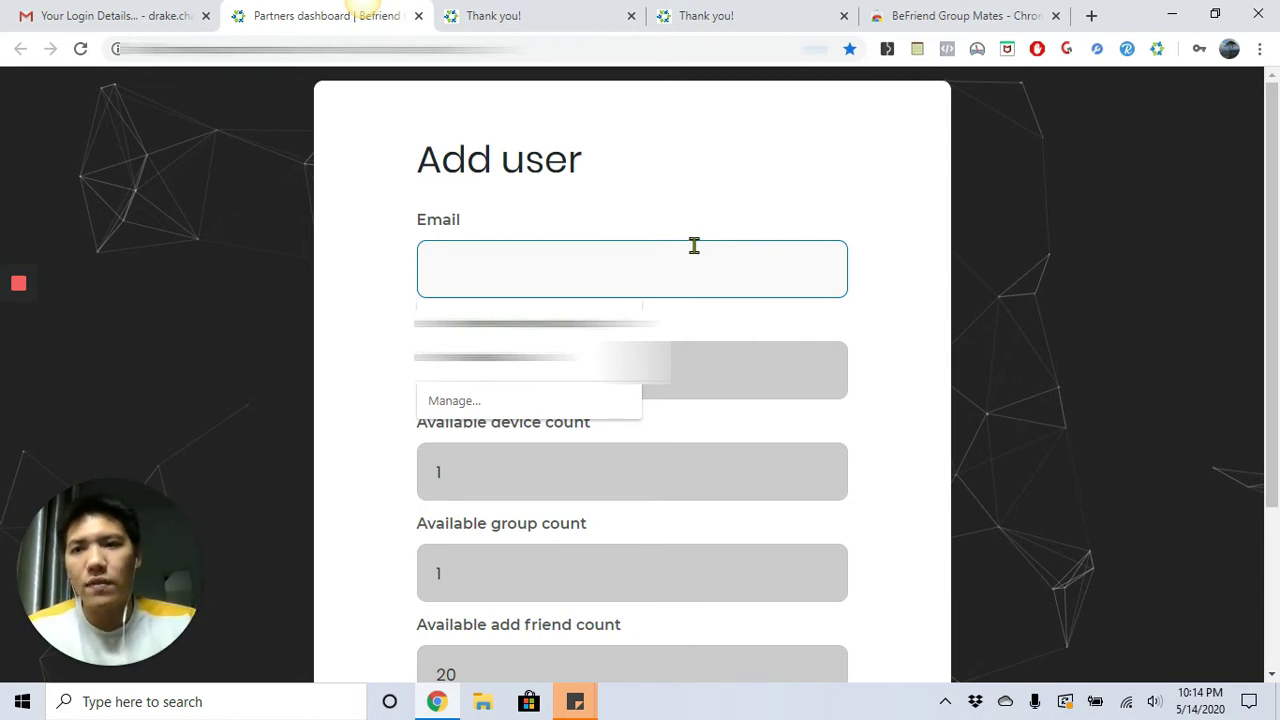
left_click(783, 254)
left_click(754, 271)
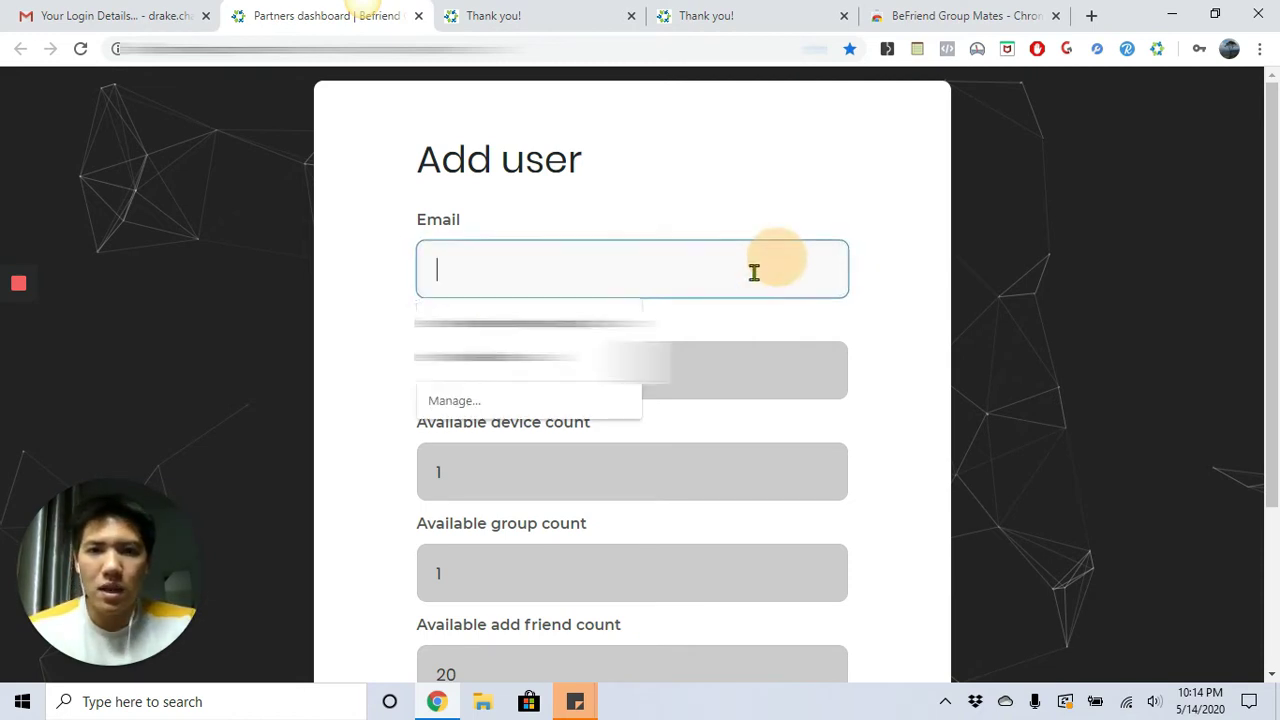
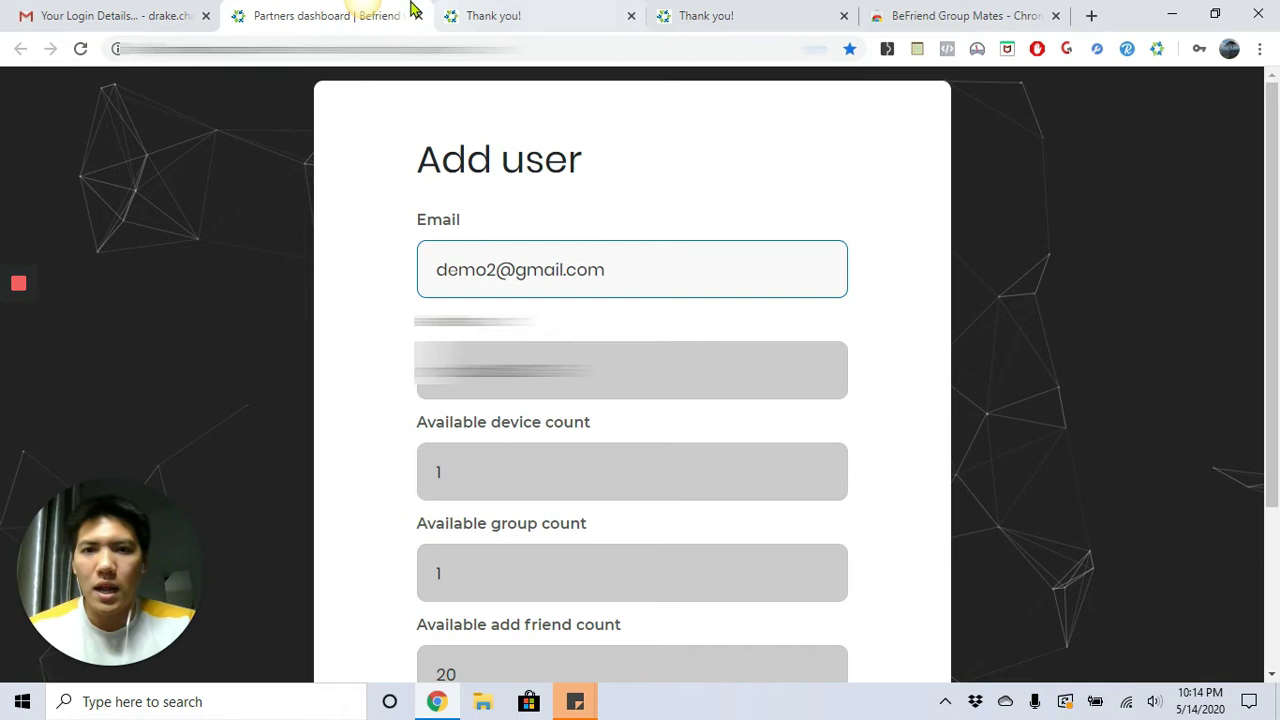
left_click(500, 268)
key("BackSpace")
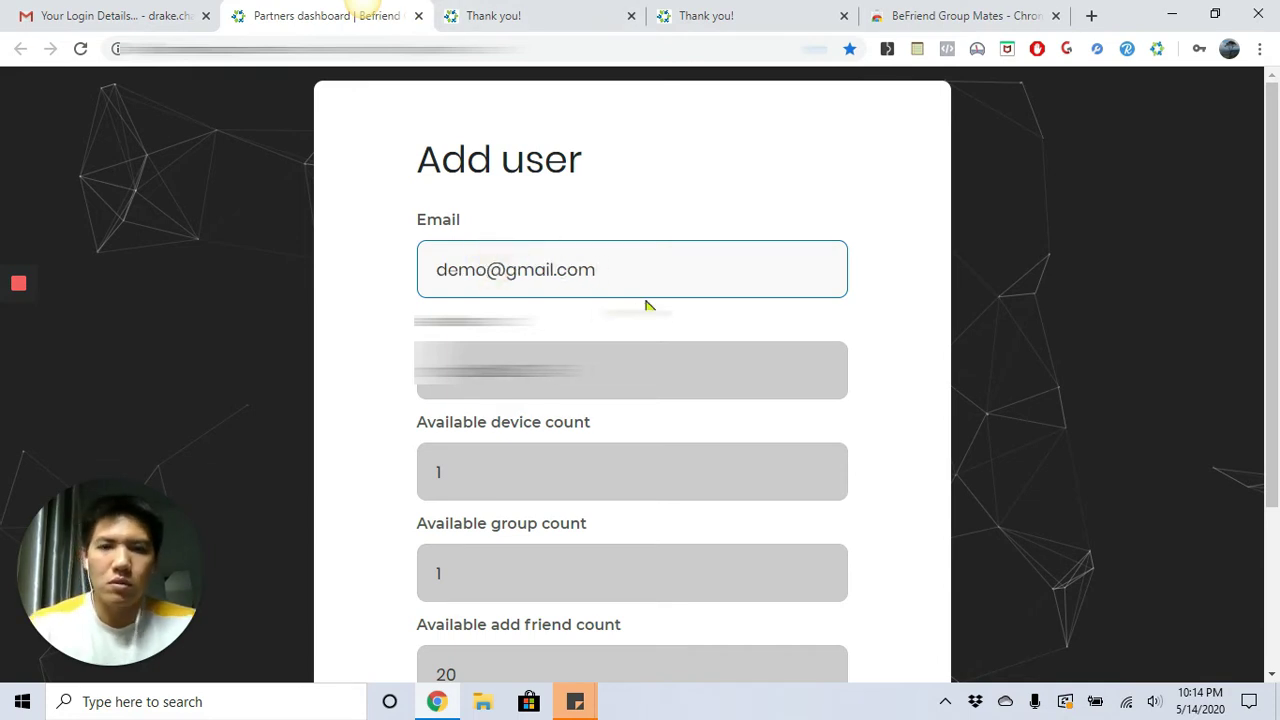
type("2")
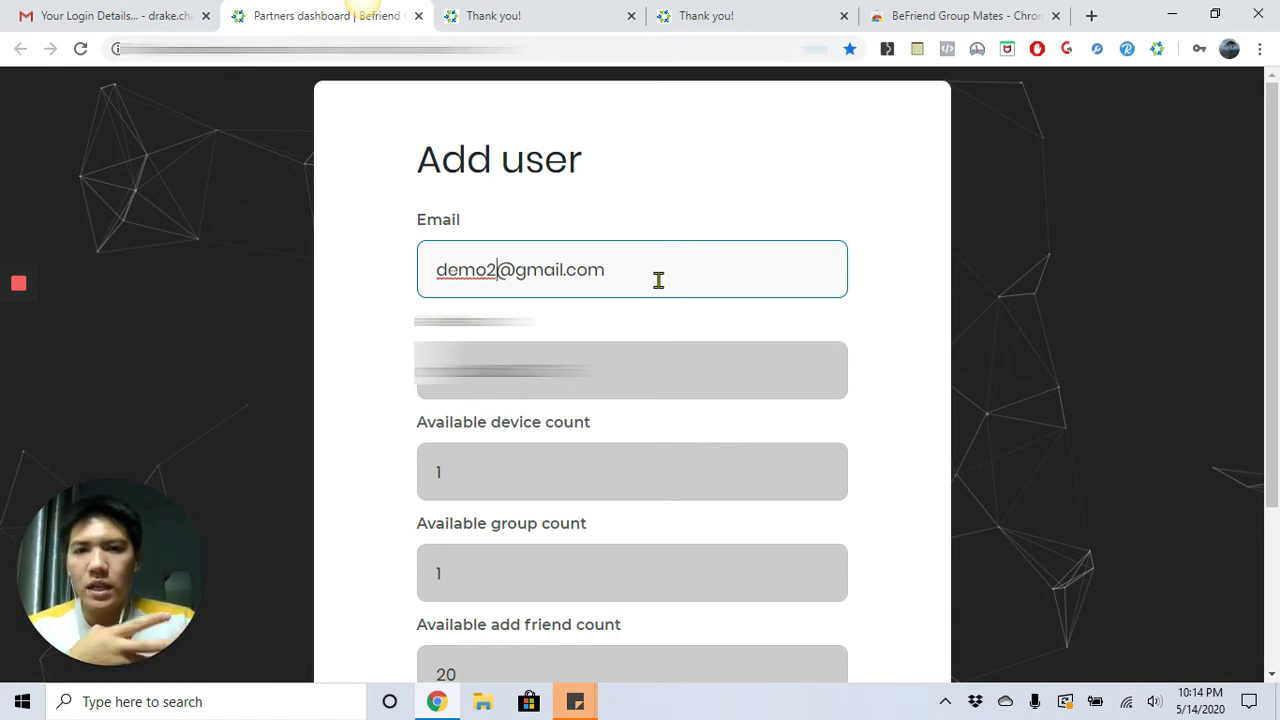
Step: Tick the ShyDel checkbox under Plan on the Add user form
scroll(658, 280, "down", 3)
scroll(658, 280, "up", 1)
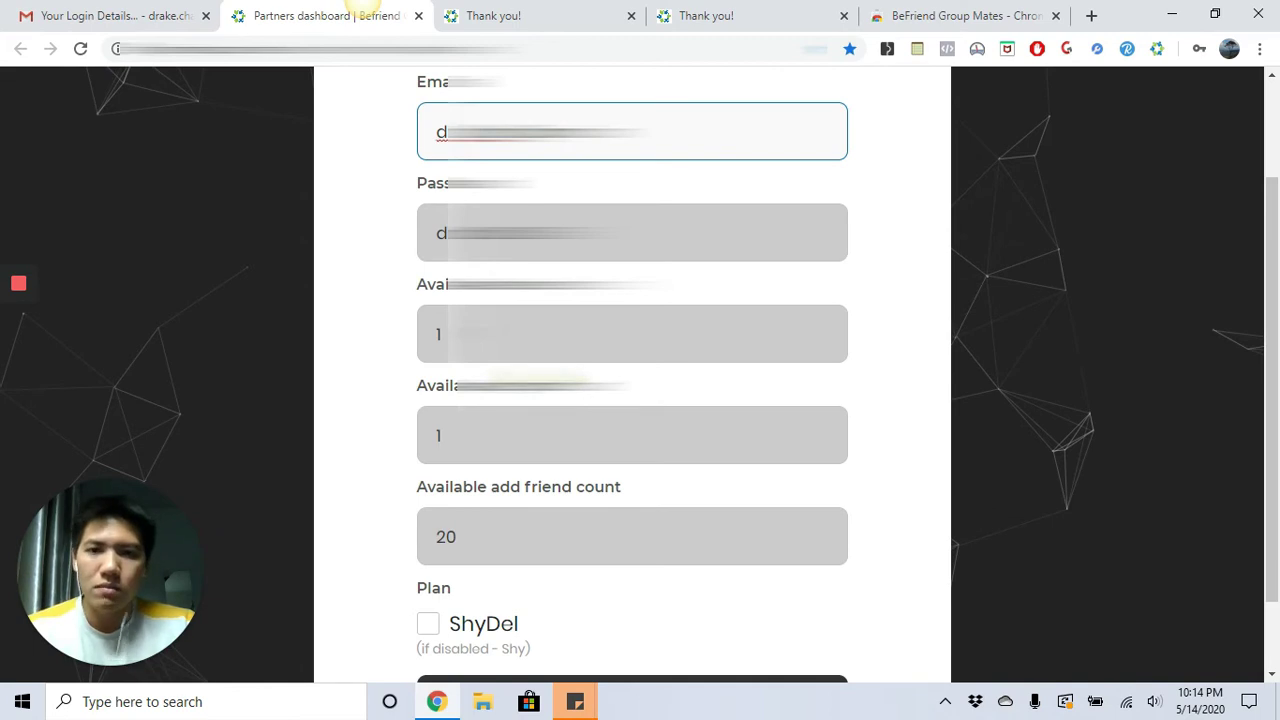
scroll(440, 540, "down", 1)
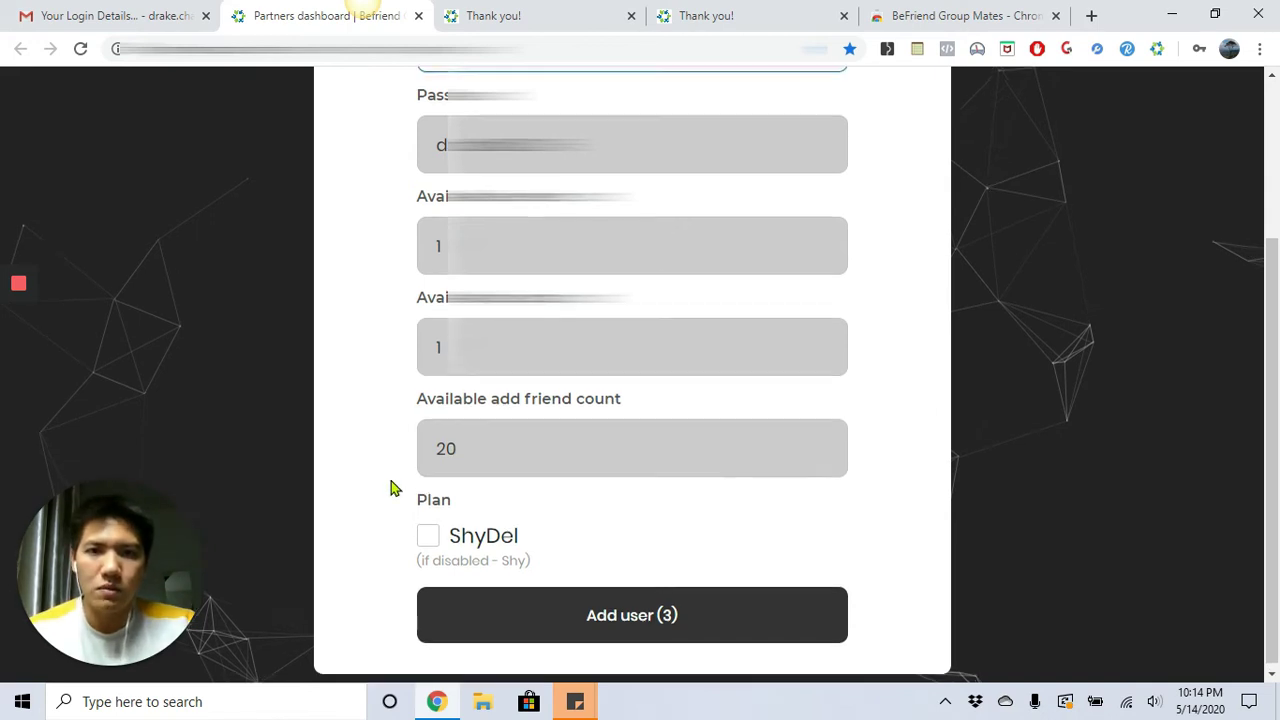
scroll(392, 488, "up", 1)
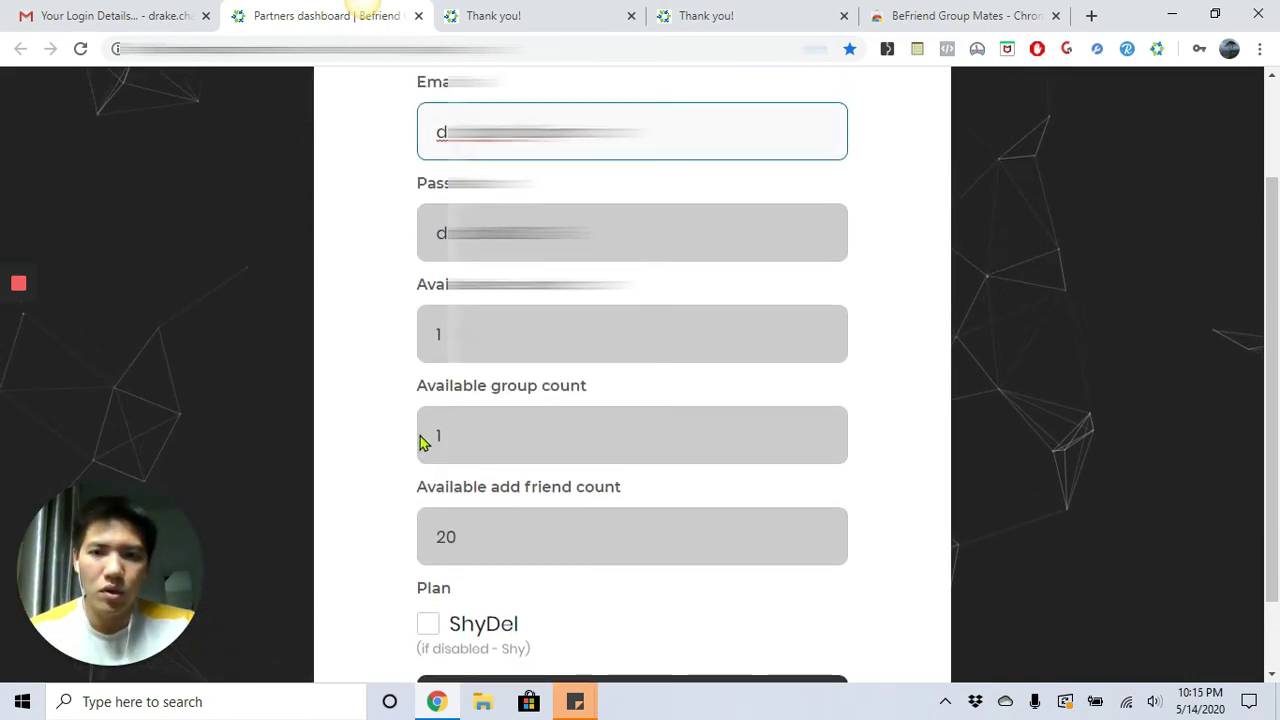
scroll(421, 500, "down", 1)
left_click(429, 533)
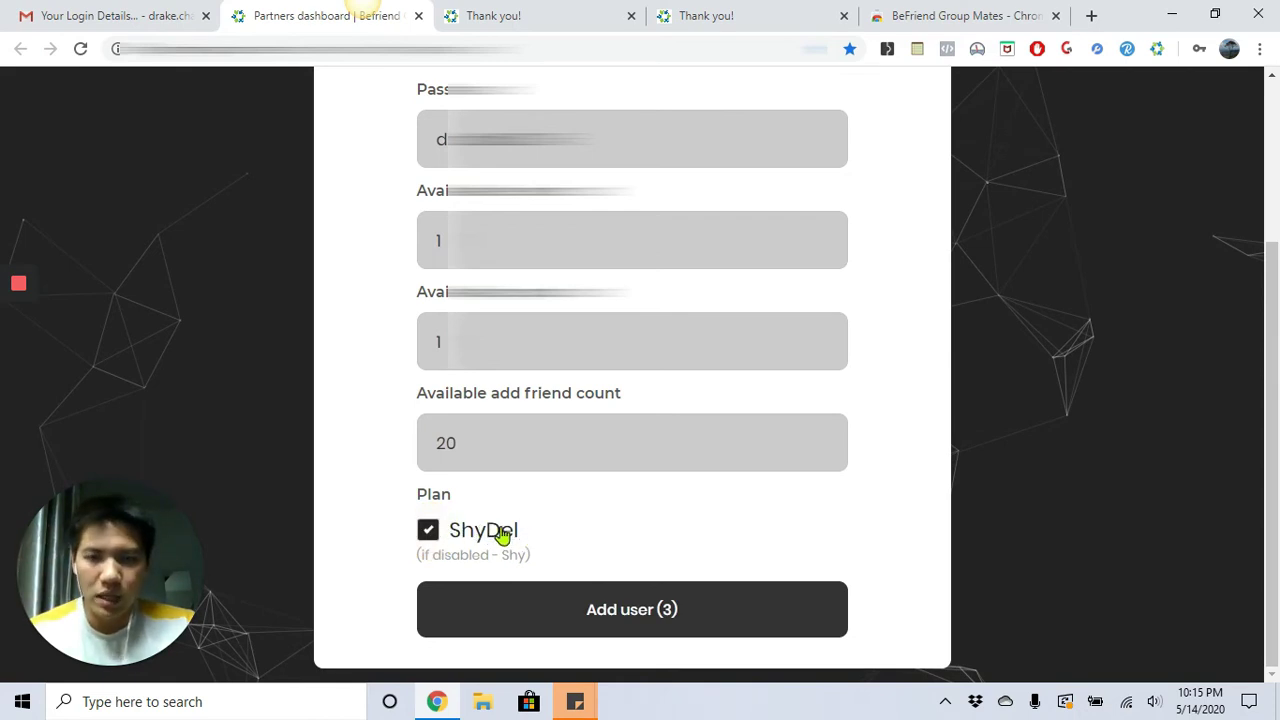
scroll(460, 532, "up", 1)
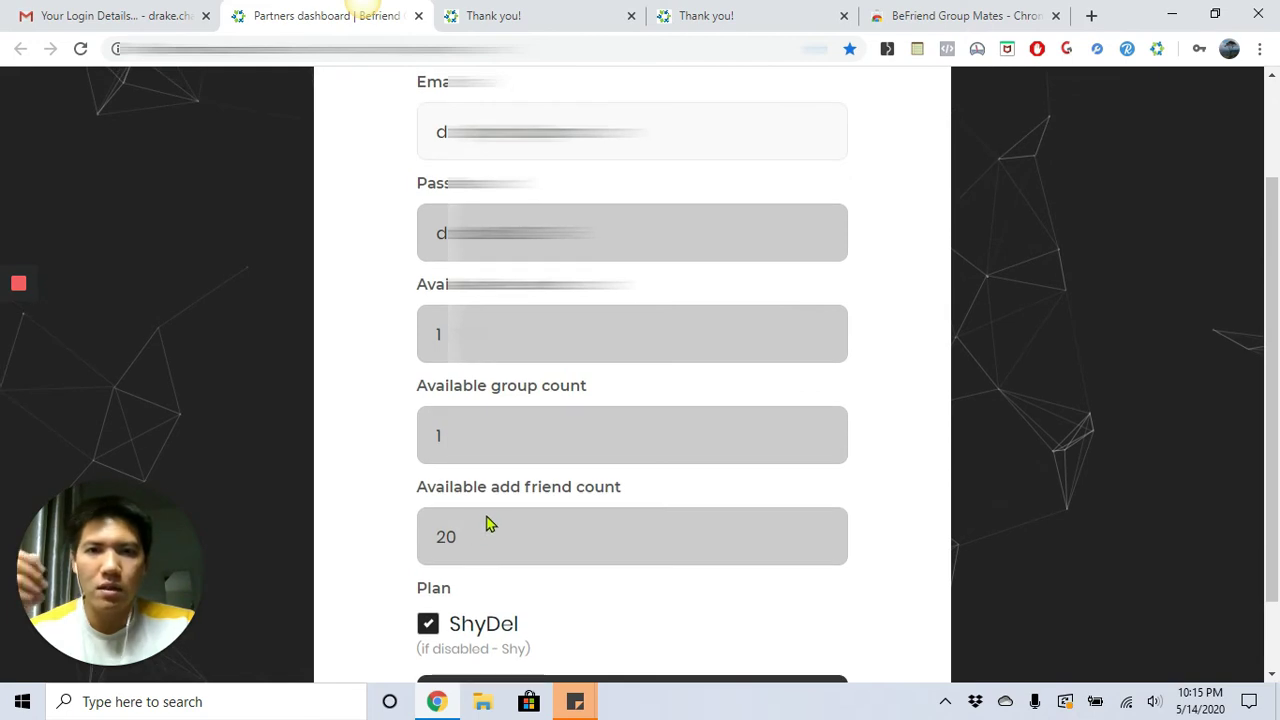
scroll(490, 520, "down", 1)
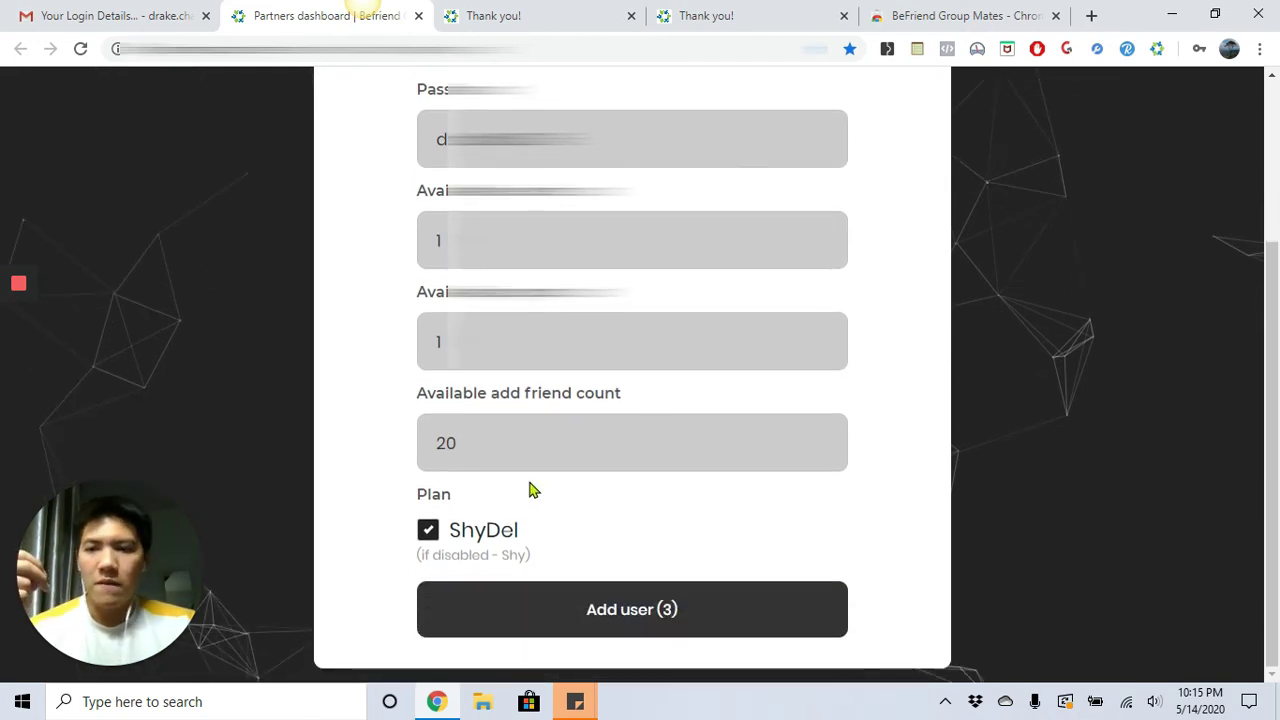
scroll(519, 473, "up", 1)
scroll(560, 540, "down", 1)
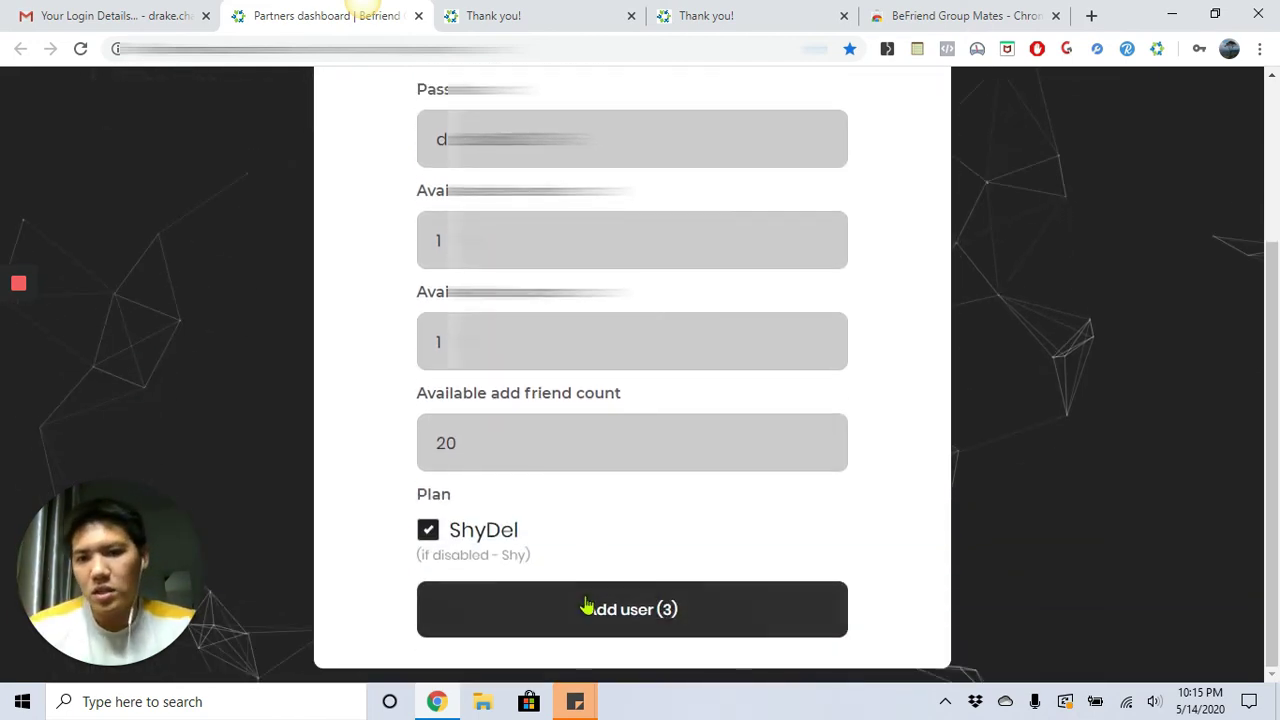
scroll(585, 595, "up", 3)
scroll(557, 428, "down", 2)
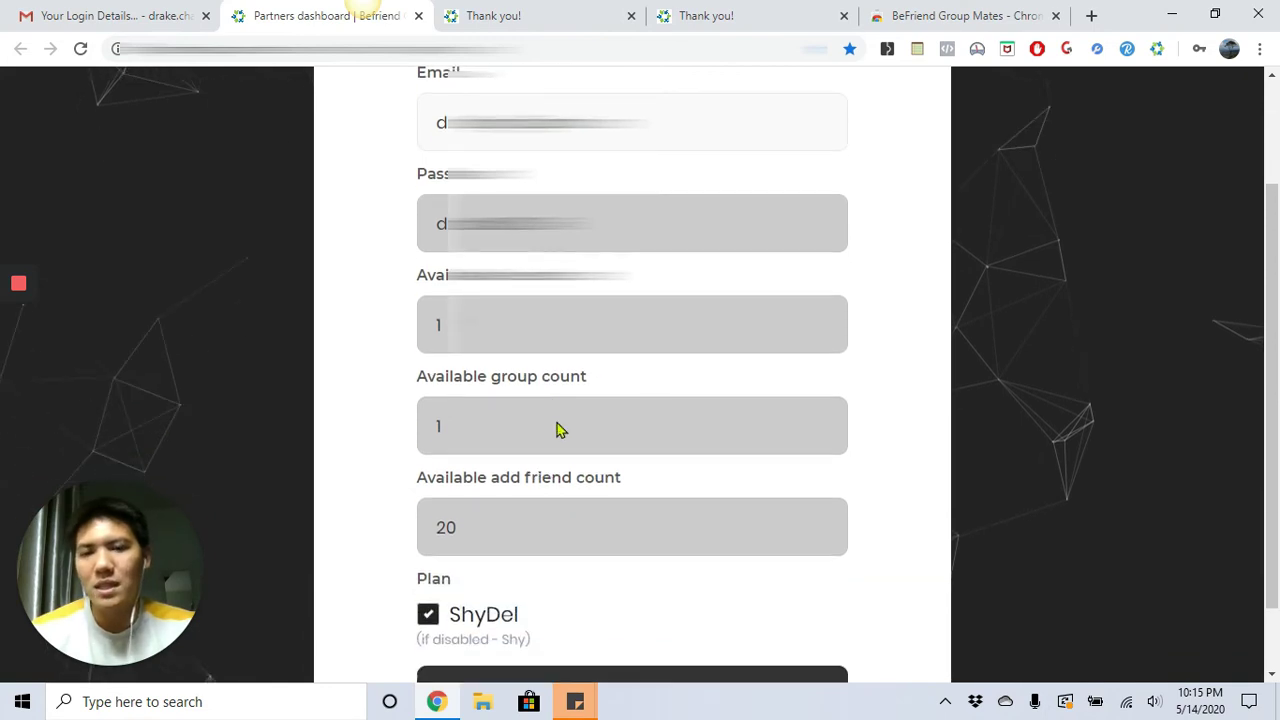
Step: Review the third 'Thank you!' tab's ShyVersion login details and Next Steps list
left_click(478, 12)
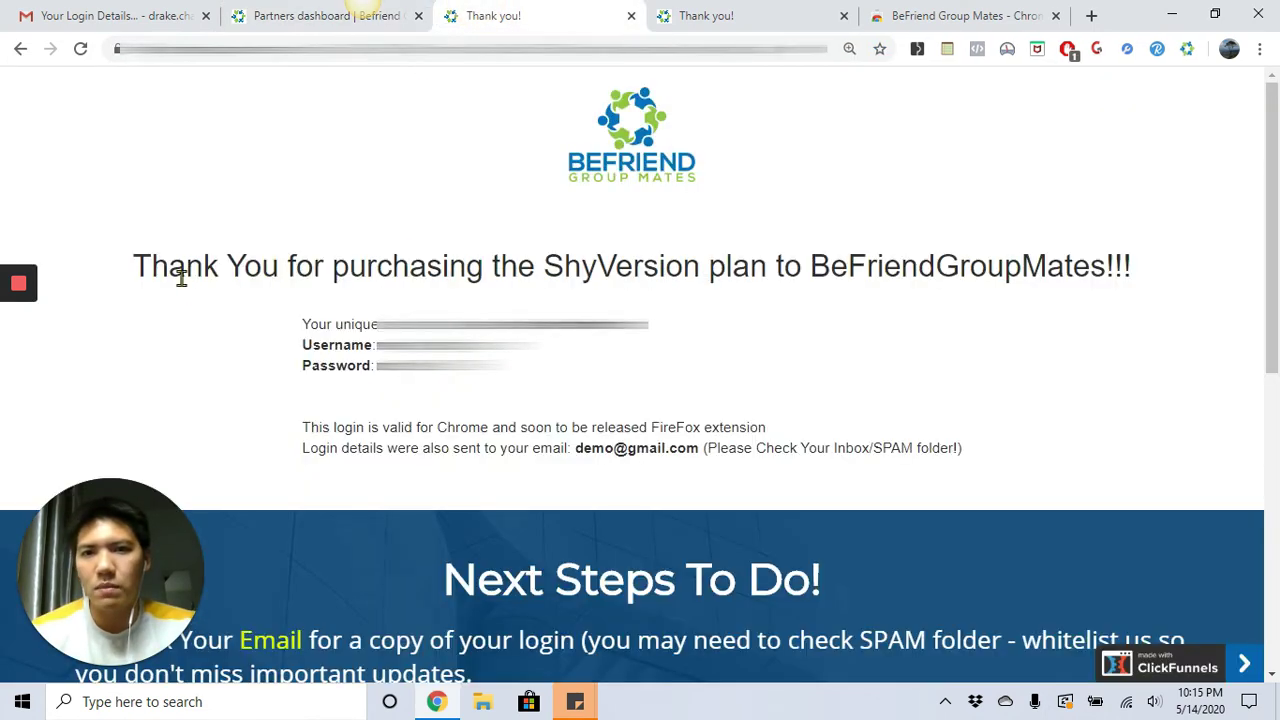
scroll(690, 357, "down", 1)
scroll(675, 353, "up", 1)
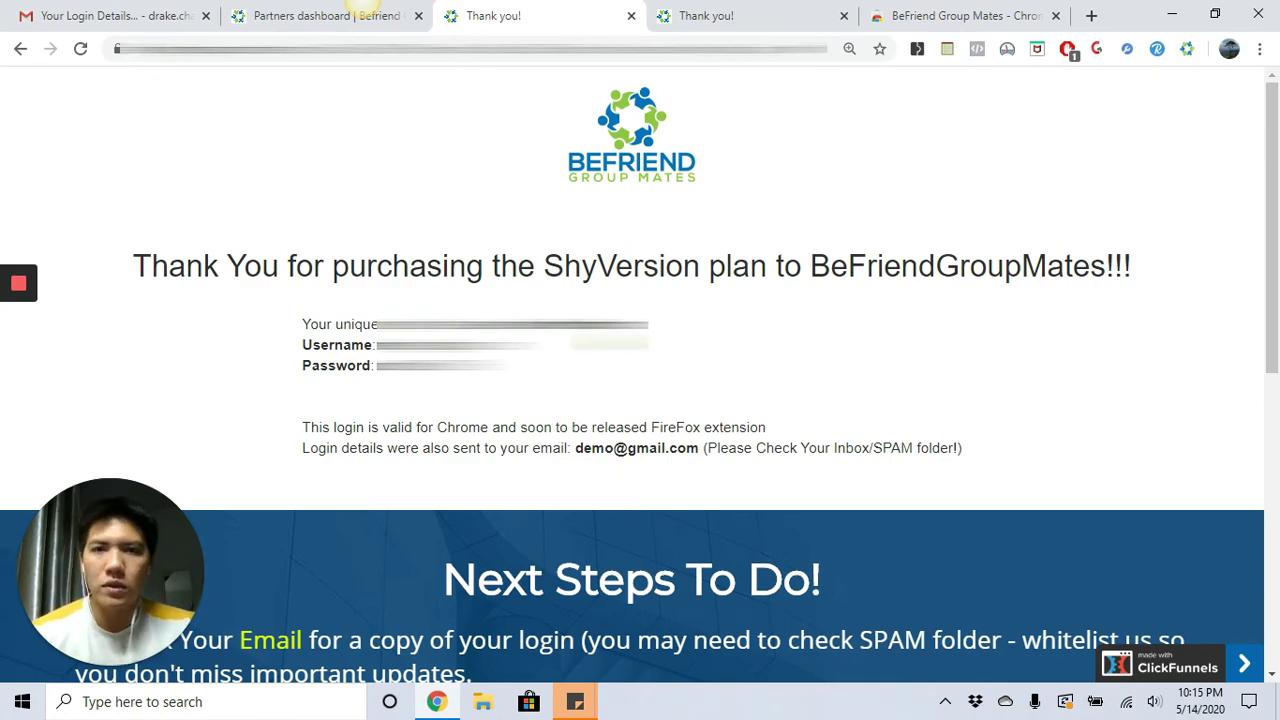
scroll(582, 360, "down", 1)
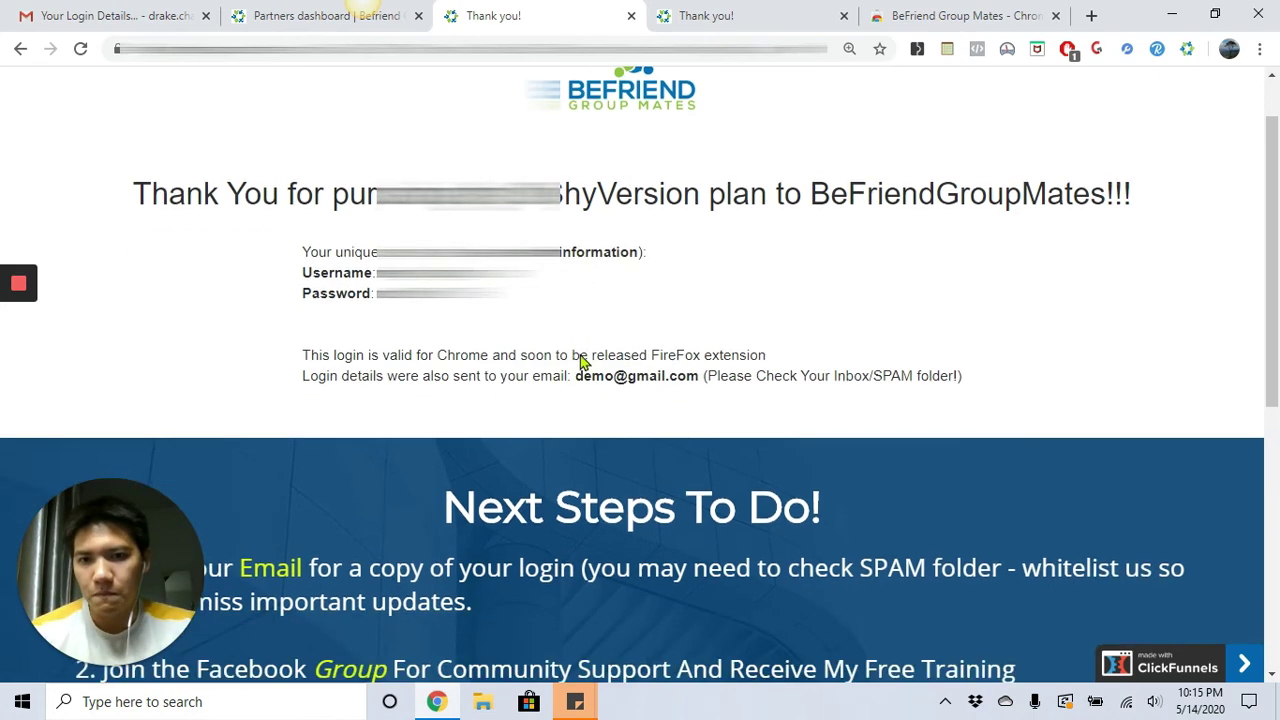
scroll(582, 360, "down", 4)
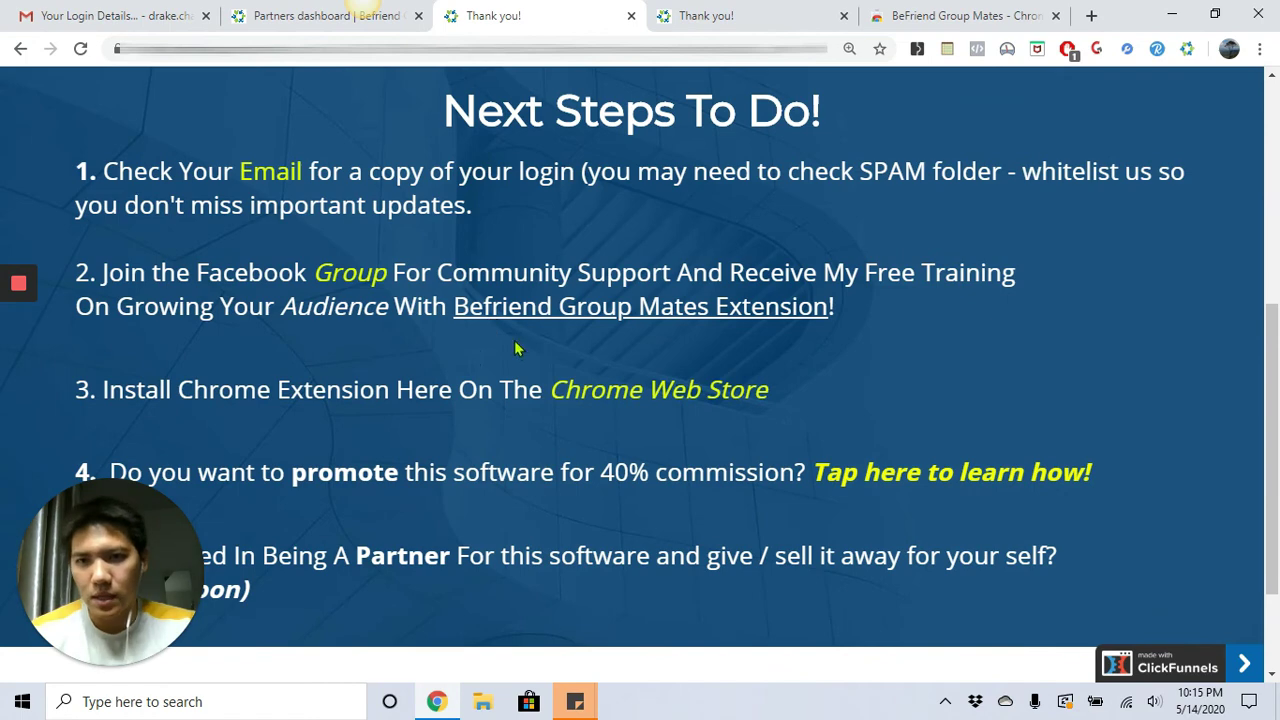
scroll(515, 347, "up", 1)
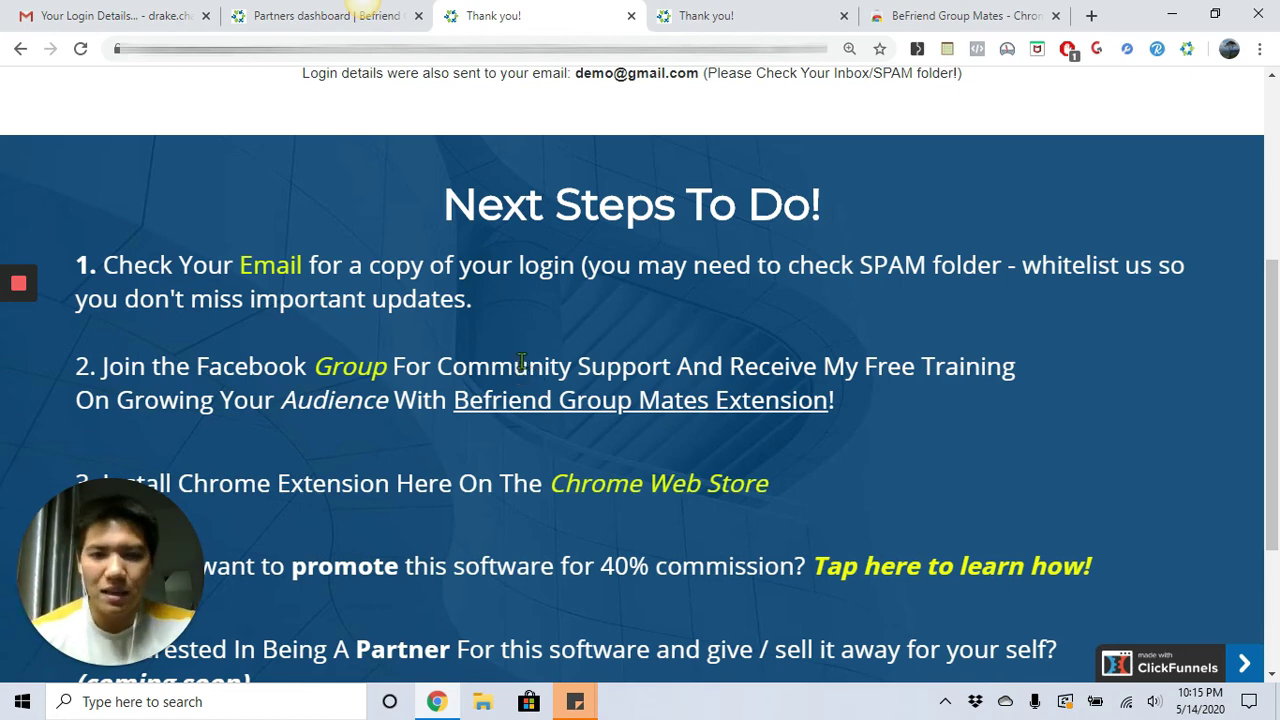
scroll(556, 378, "up", 4)
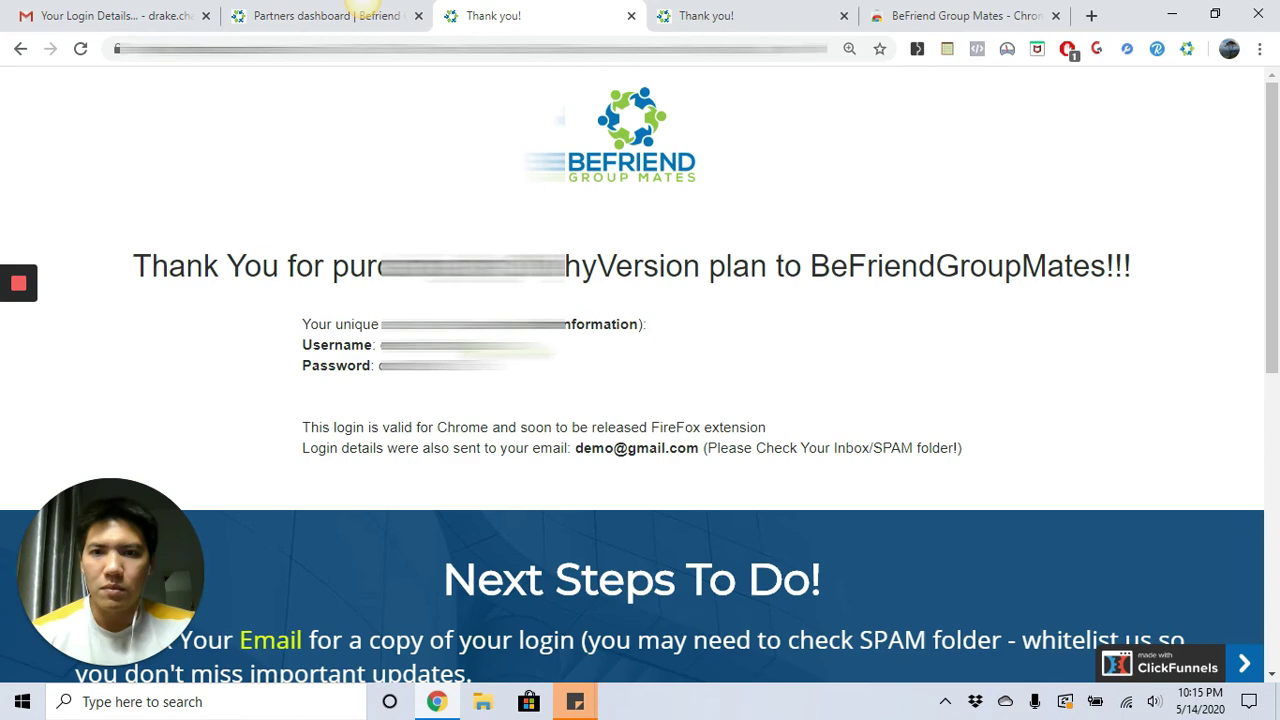
Step: Sign the new ShyDel user into the BeFriend extension popup with the shown login details
left_click(741, 9)
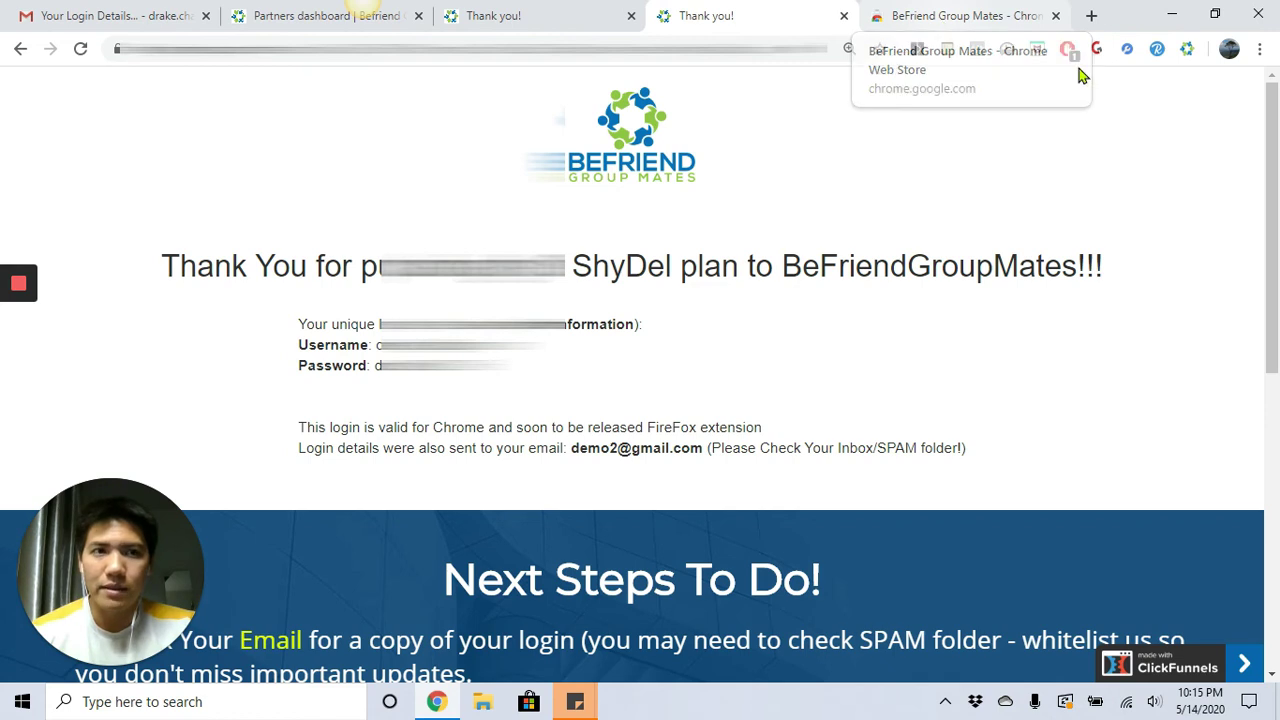
left_click(1187, 49)
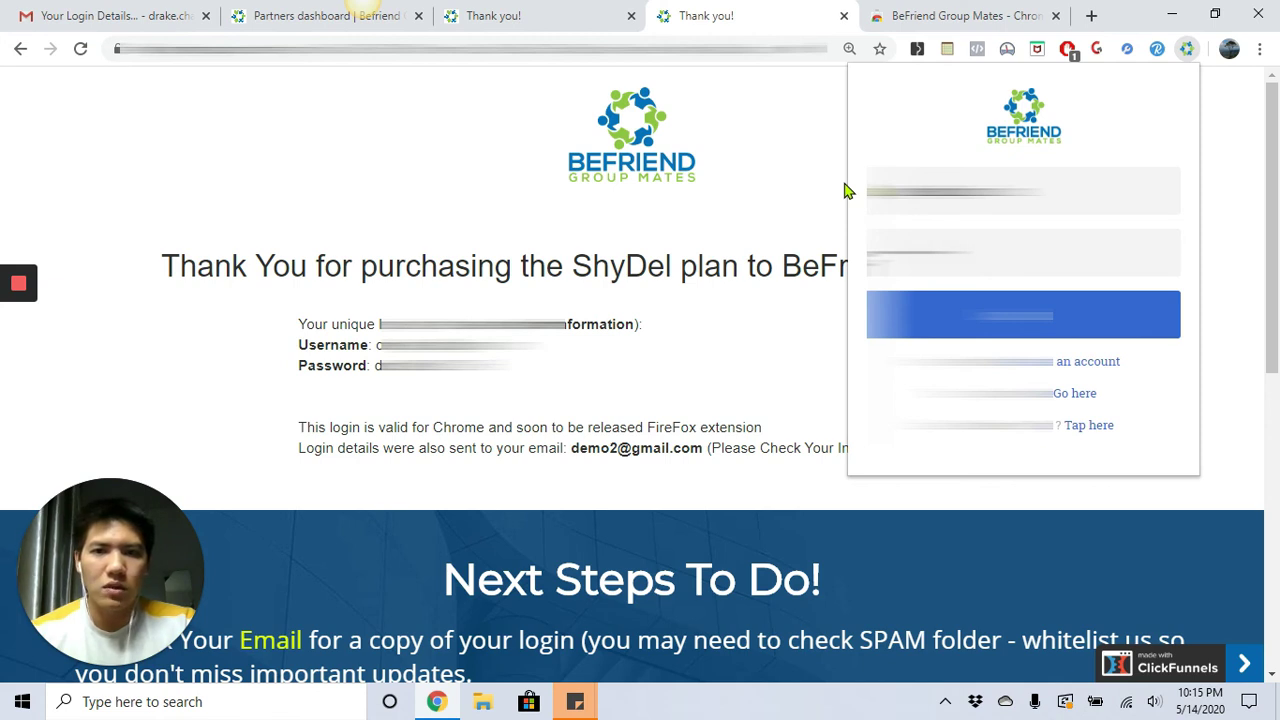
key("Return")
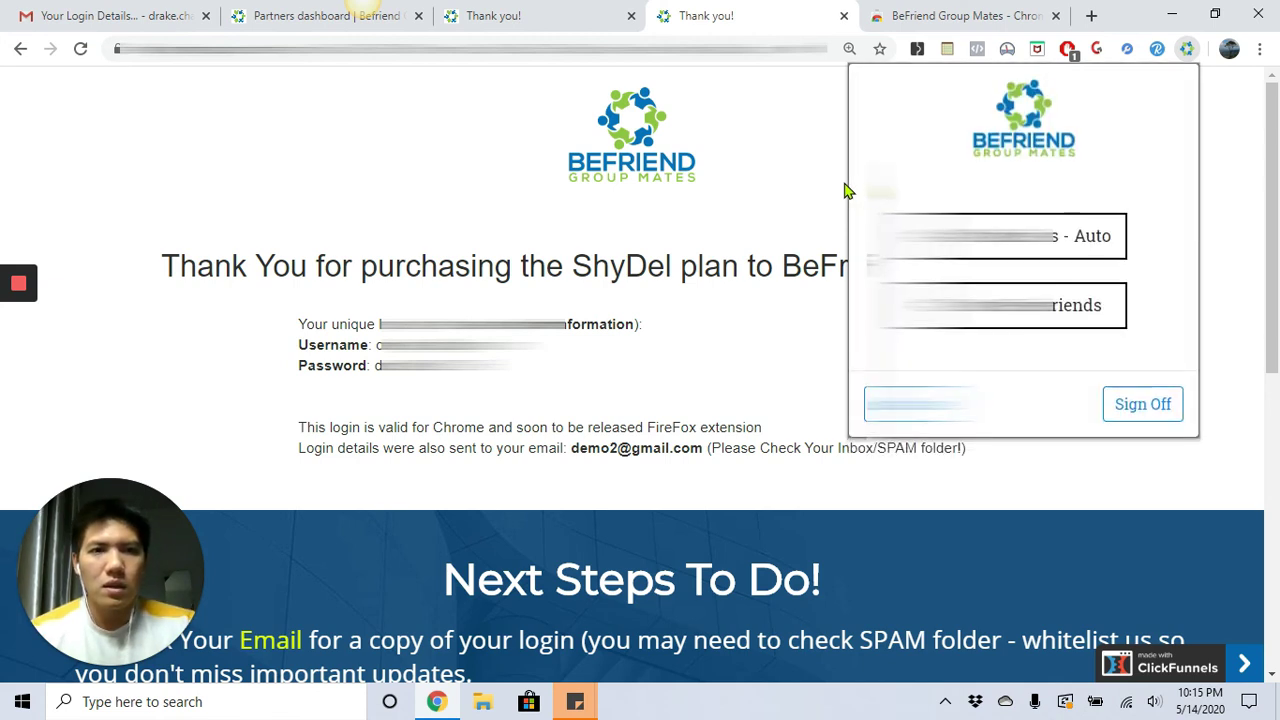